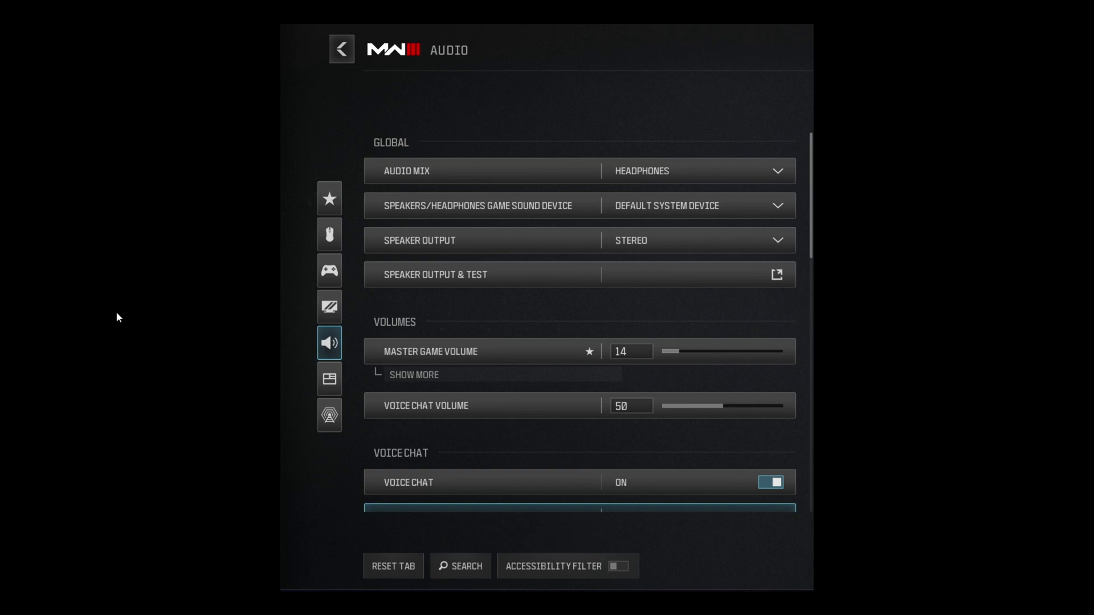
Minimize the Call of Duty HQ window to reveal the Windows desktop.
left_click(1080, 9)
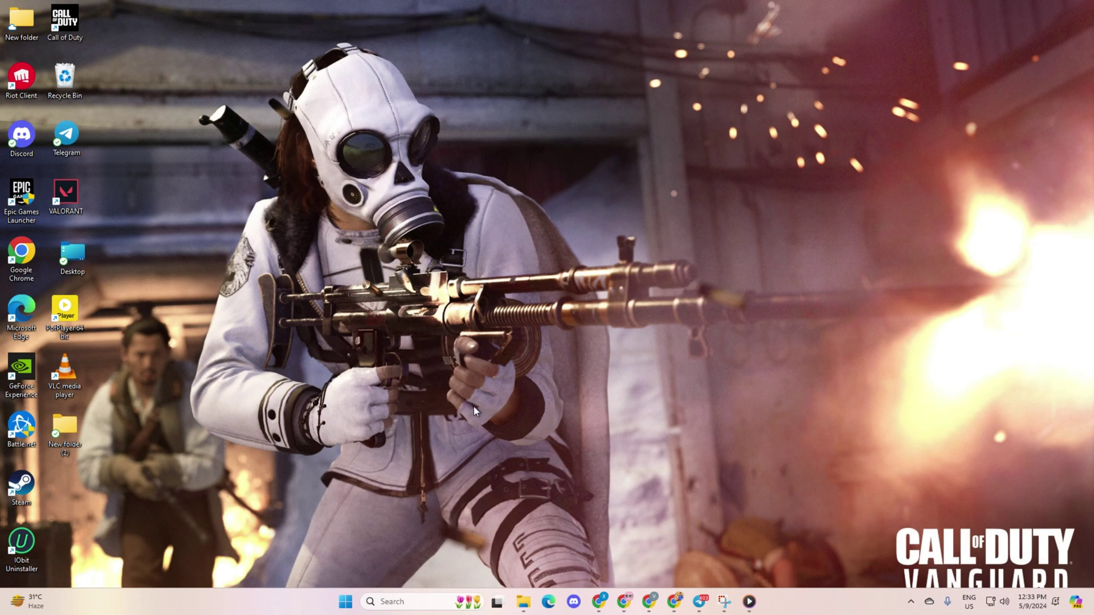
In System > Sound settings, keep Speakers as output and lower its volume to 70.
left_click(333, 601)
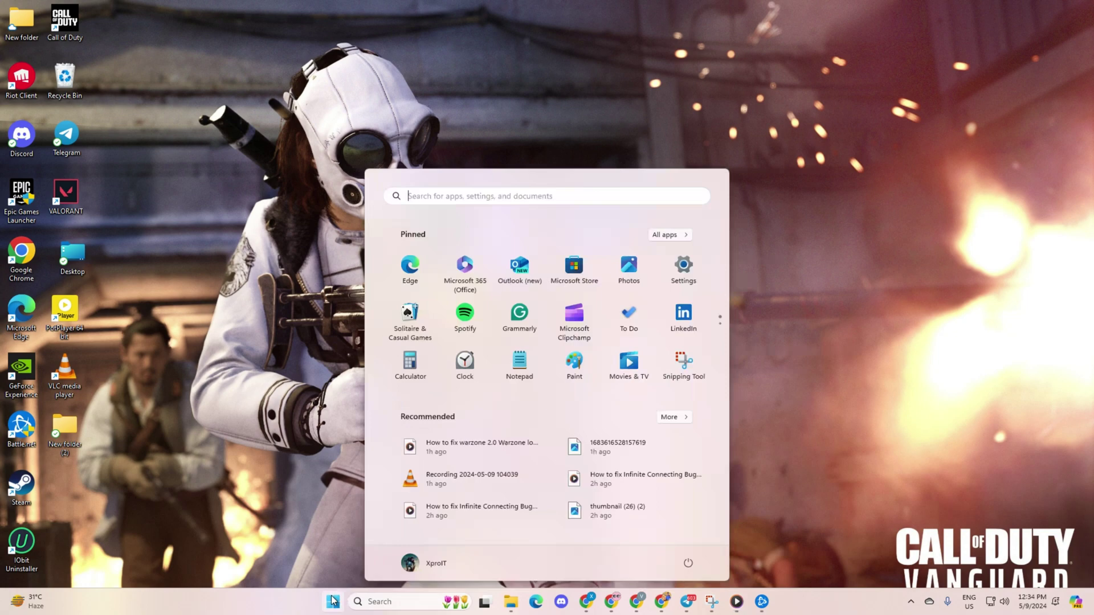
left_click(680, 270)
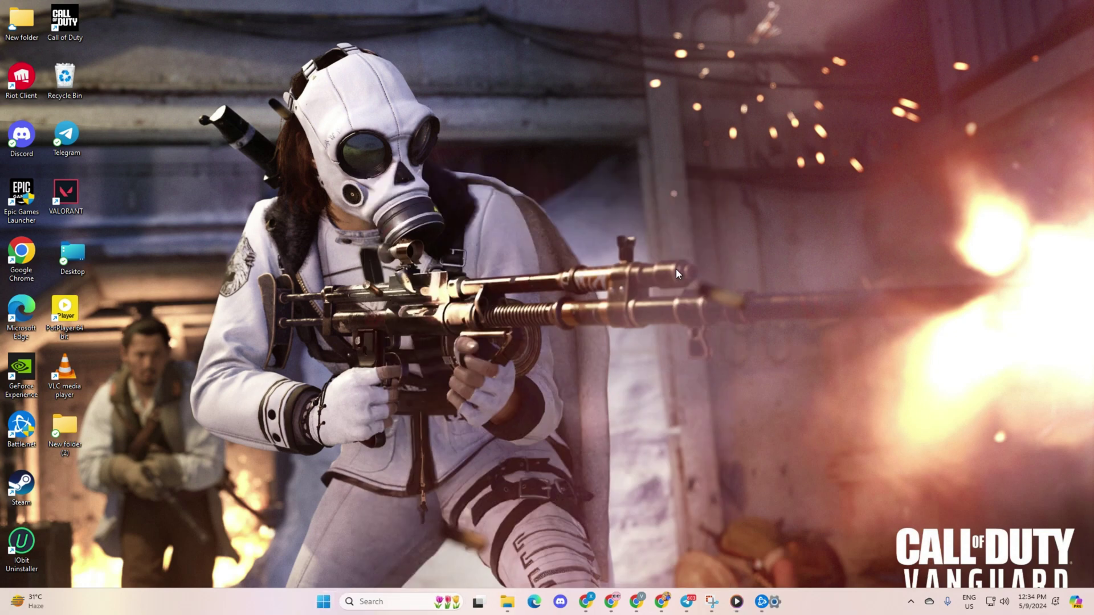
left_click(47, 145)
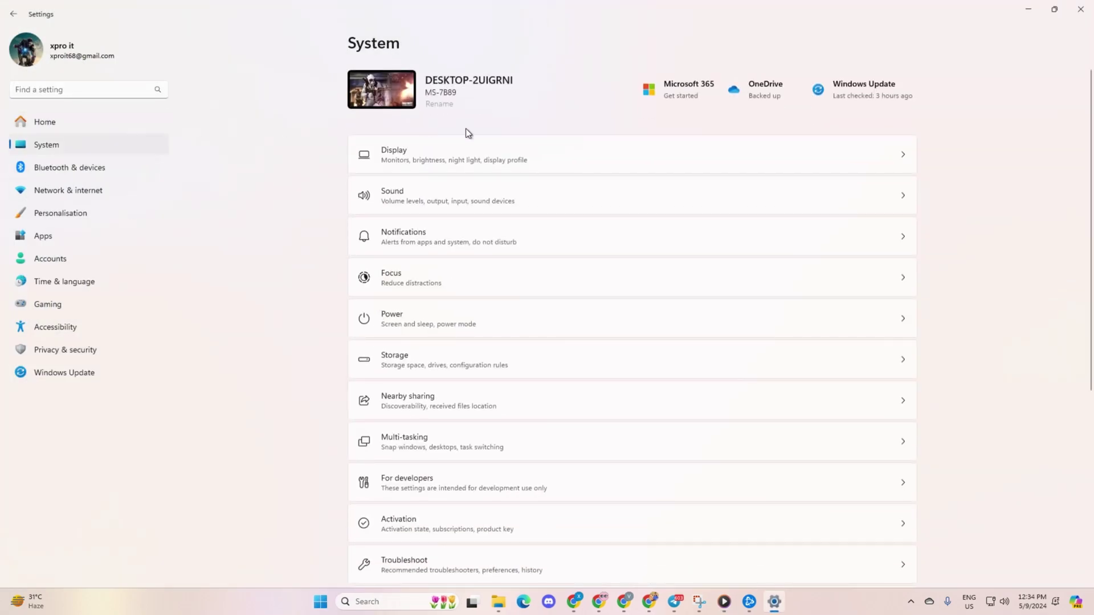
left_click(451, 196)
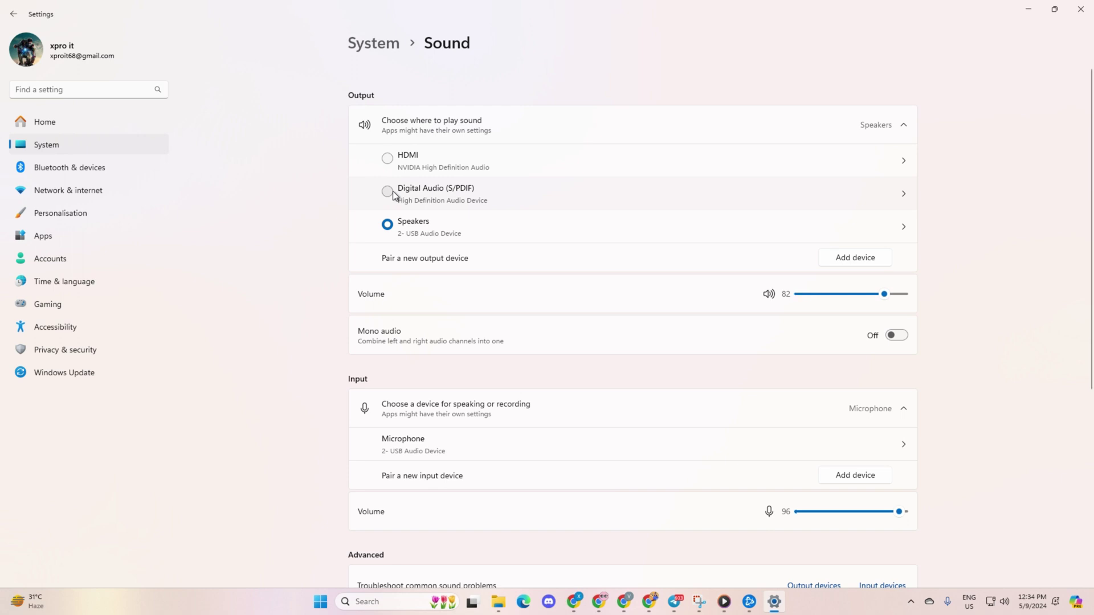
mouse_move(860, 294)
left_mouse_down()
mouse_move(843, 298)
mouse_move(873, 297)
left_mouse_up()
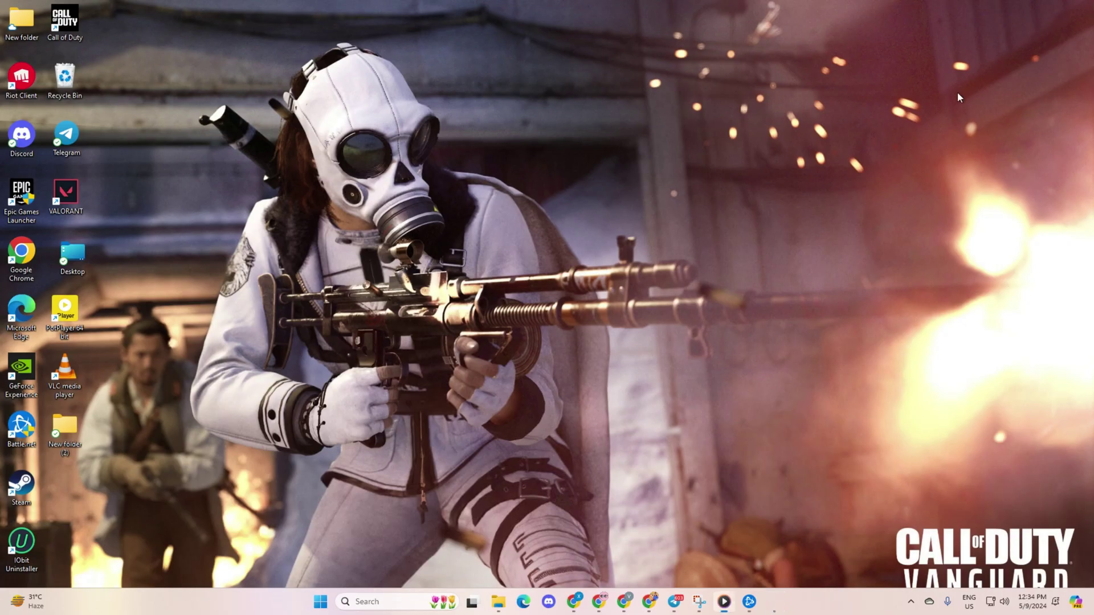
Close Settings, launch Call of Duty from Battle.net, and open its settings menu.
left_click(1080, 8)
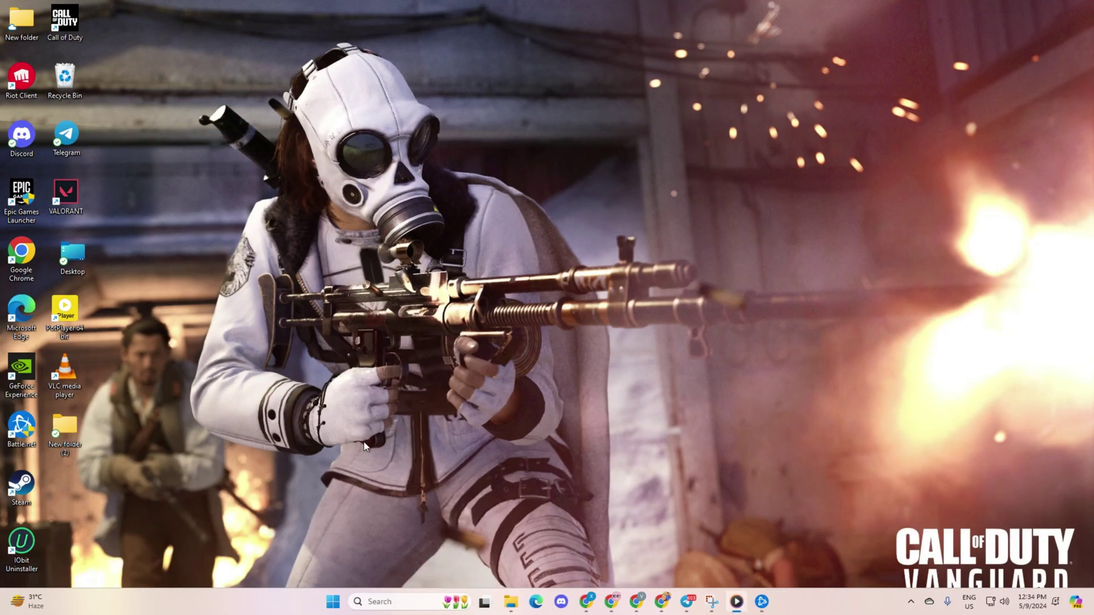
left_click(761, 601)
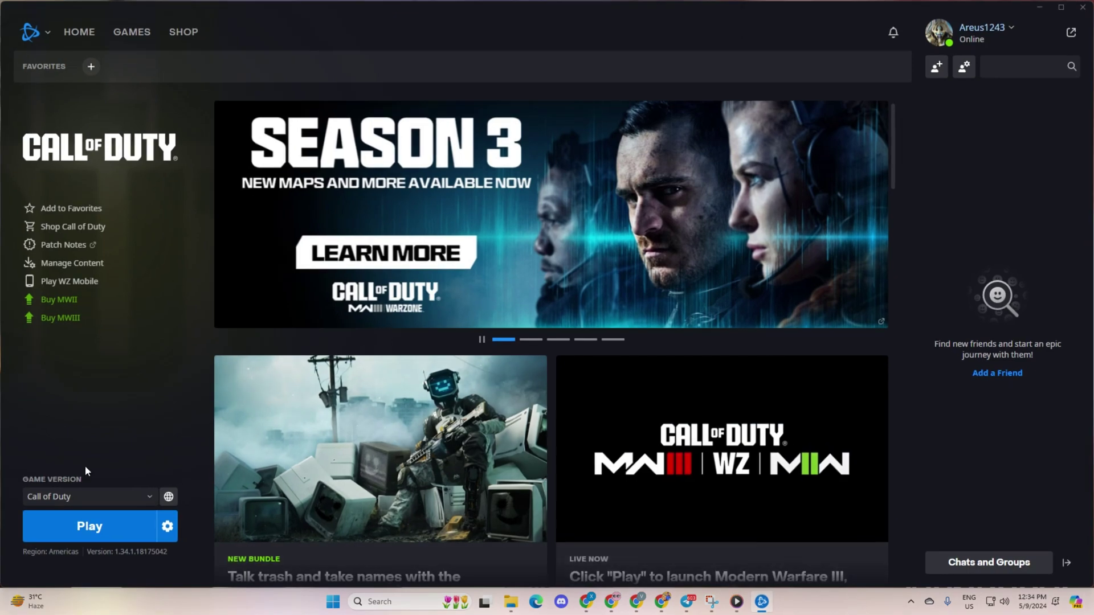
left_click(94, 526)
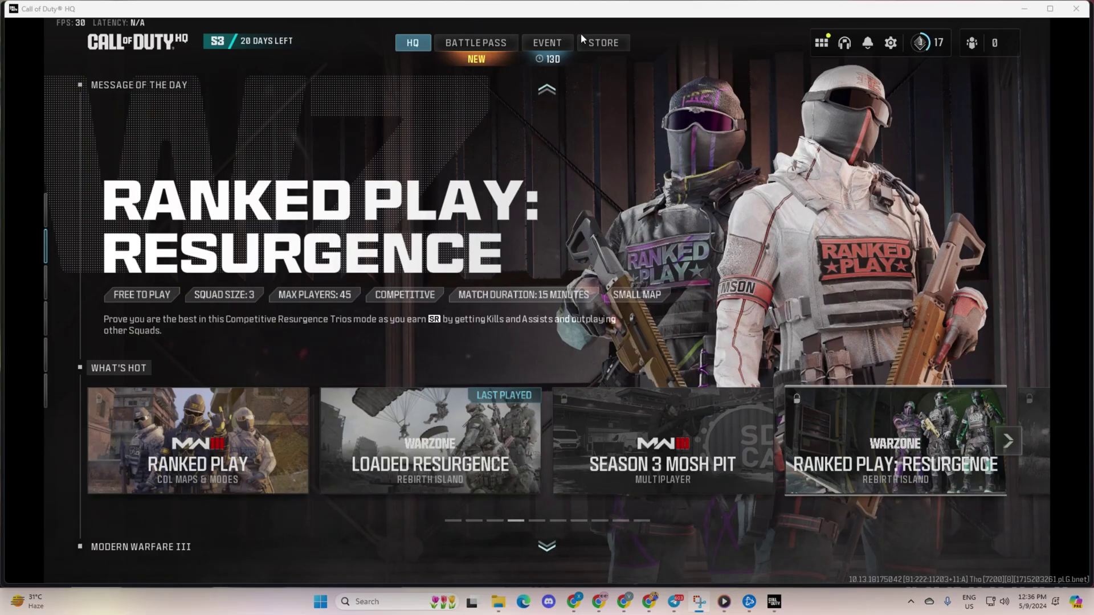
left_click(892, 42)
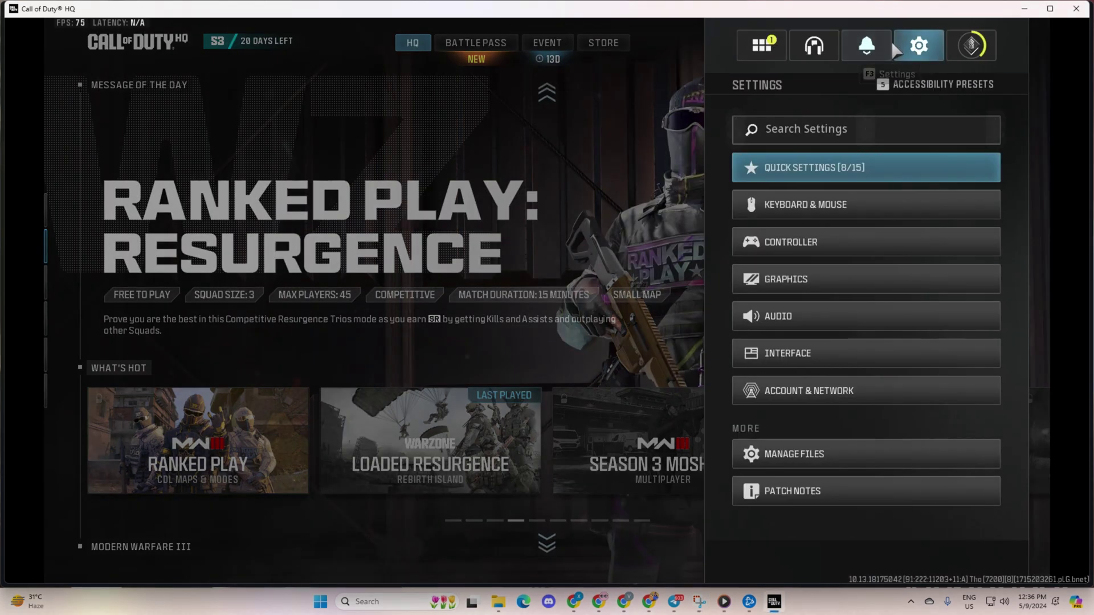
Keep Headphones mix and default sound device, set Master Game Volume to 52, then minimize.
left_click(846, 325)
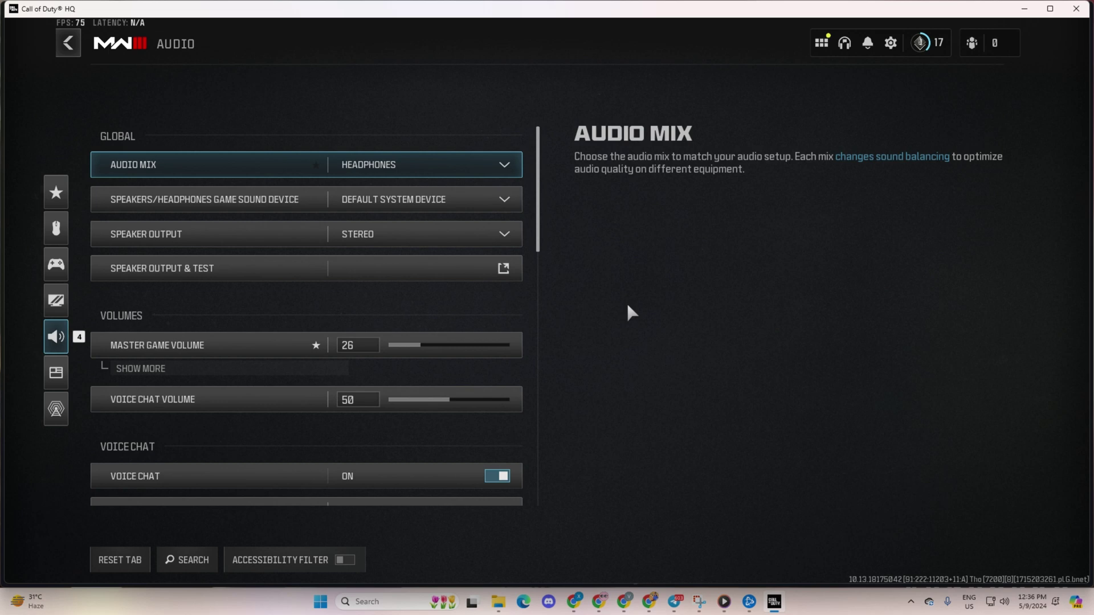
left_click(402, 162)
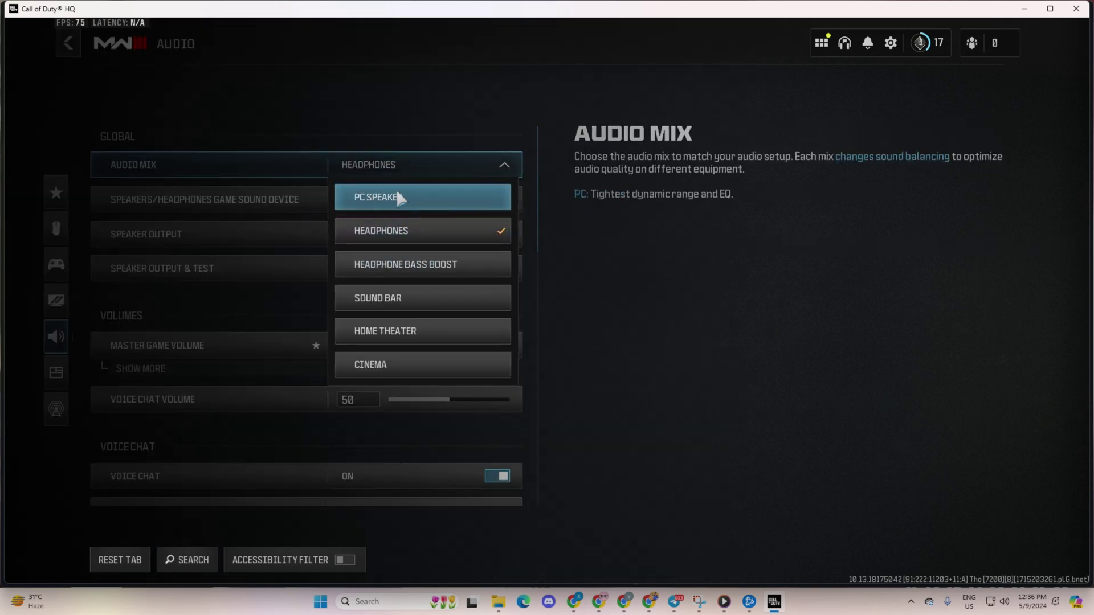
left_click(429, 225)
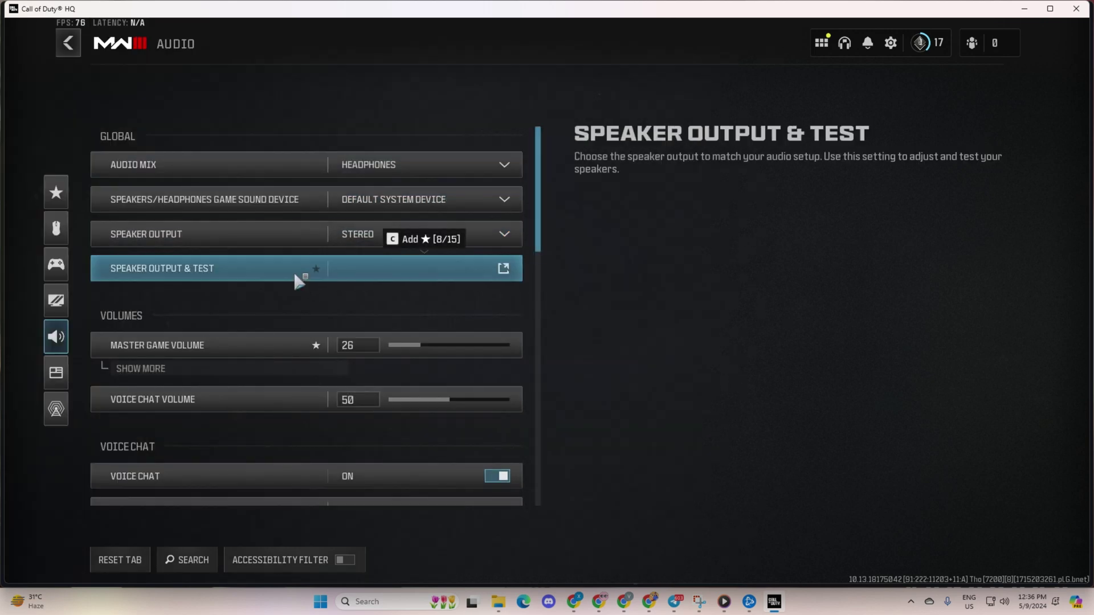
left_click(496, 199)
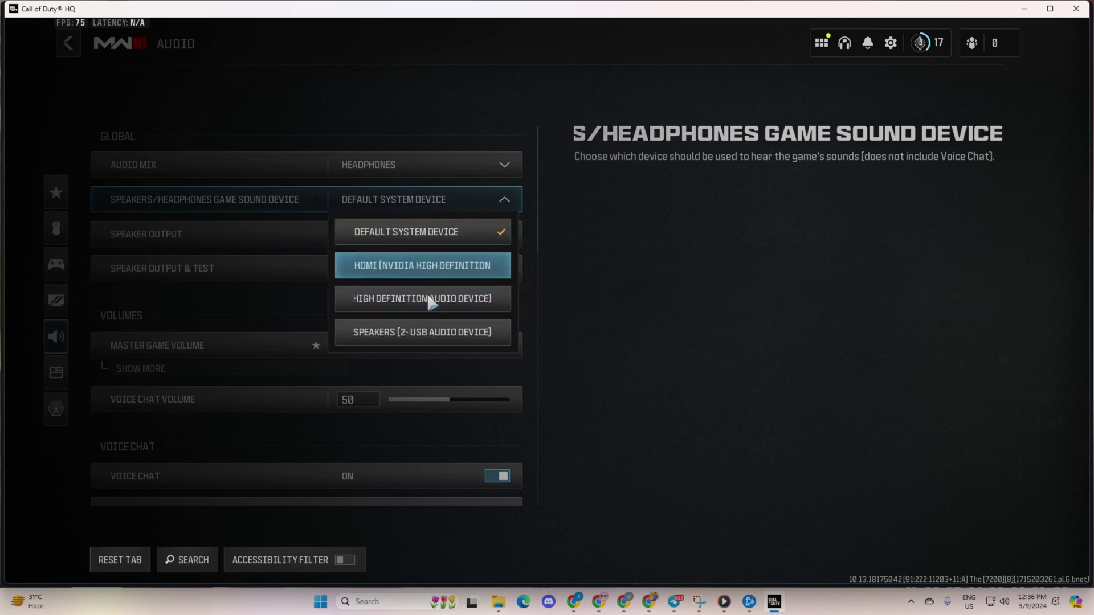
left_click(432, 237)
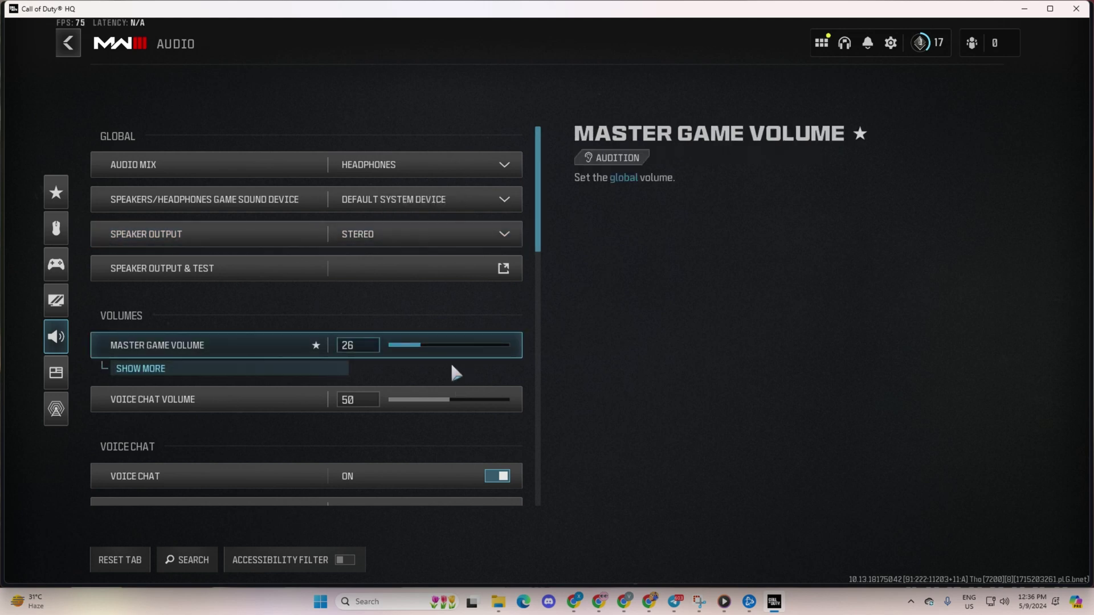
mouse_move(419, 346)
left_mouse_down()
mouse_move(478, 351)
mouse_move(445, 355)
left_mouse_up()
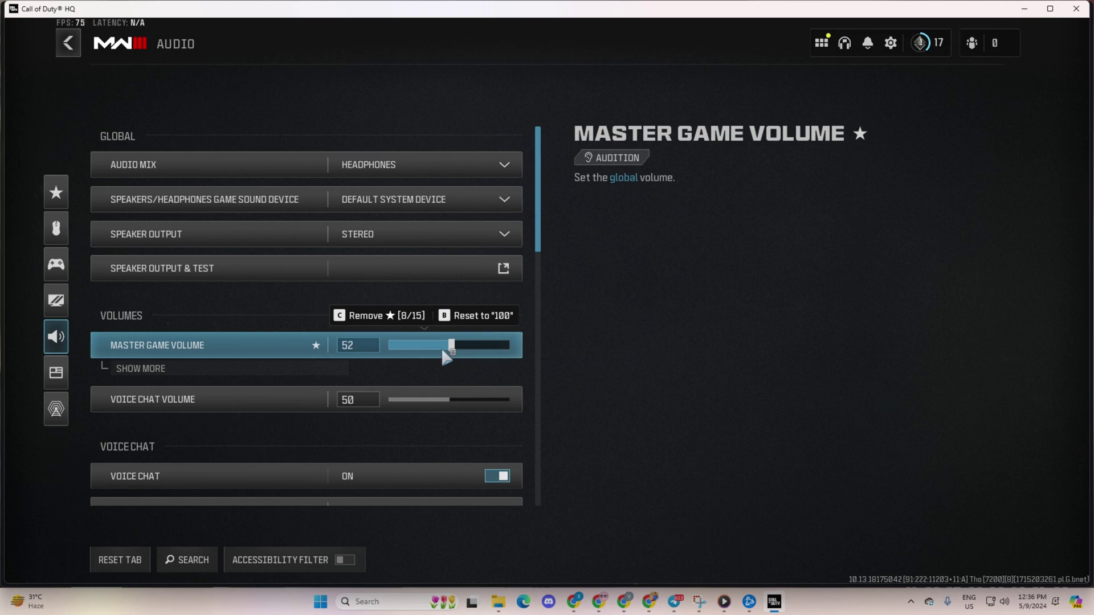
left_click(1023, 8)
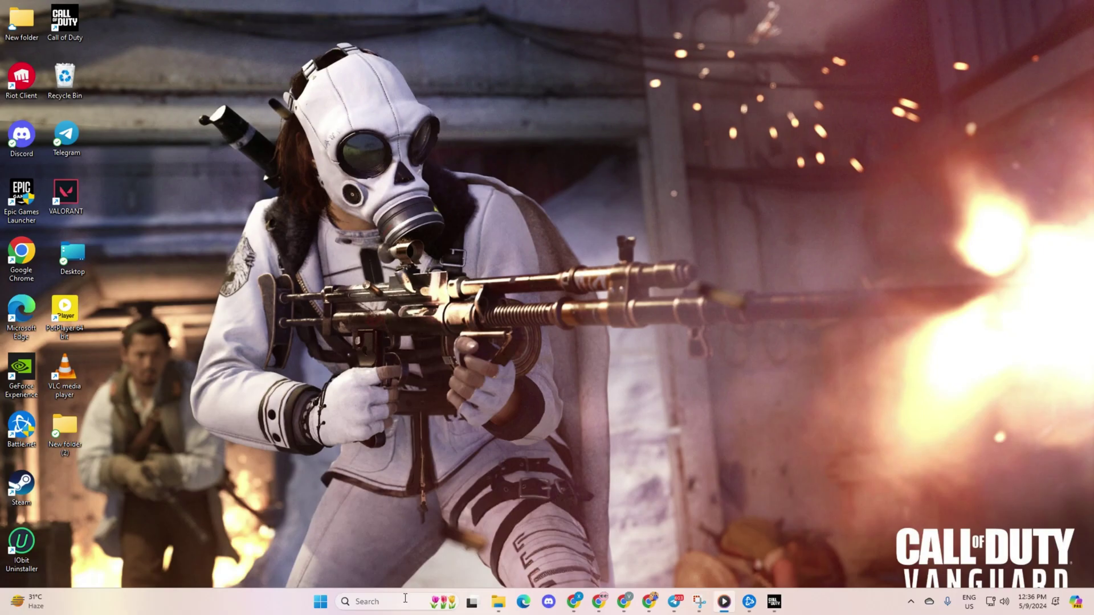
Automatically search for a newer Digital Audio (S/PDIF) driver; the best one is already installed.
left_click(402, 602)
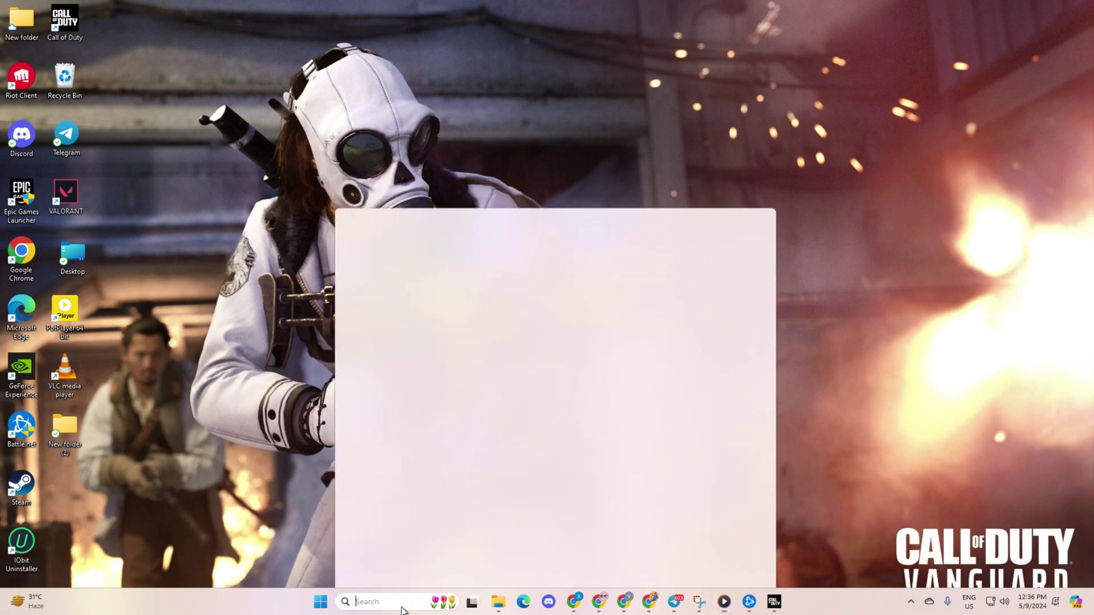
type("de")
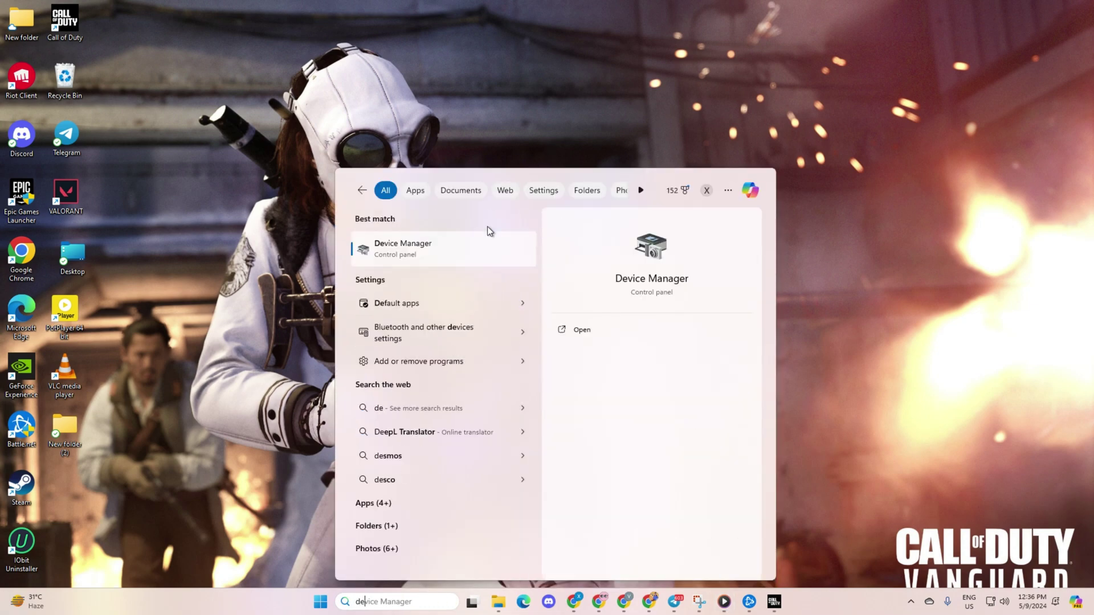
left_click(474, 249)
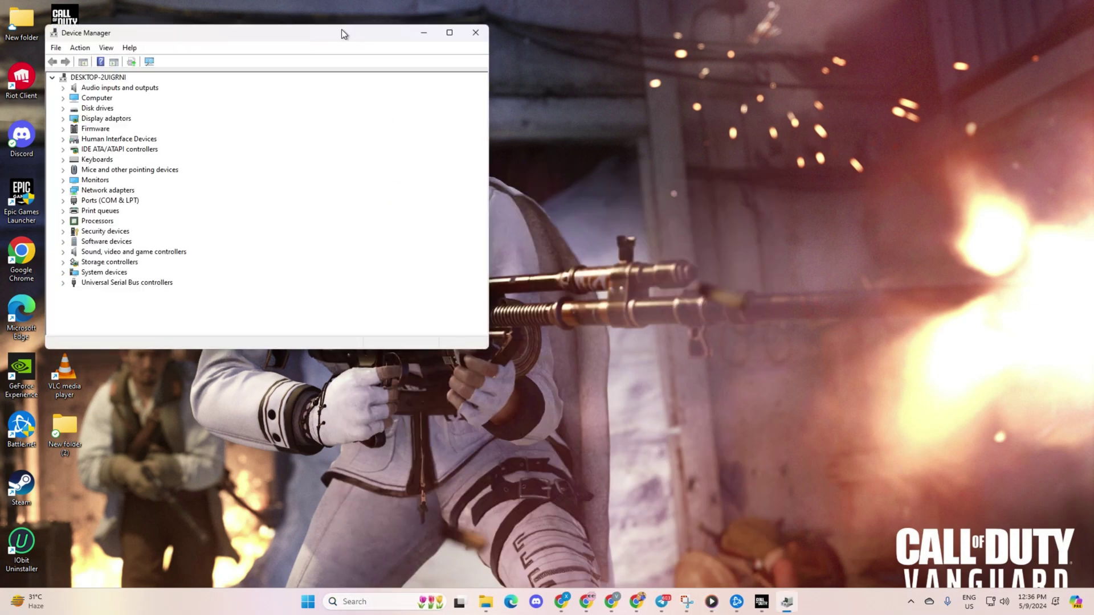
left_click_drag(342, 32, 673, 89)
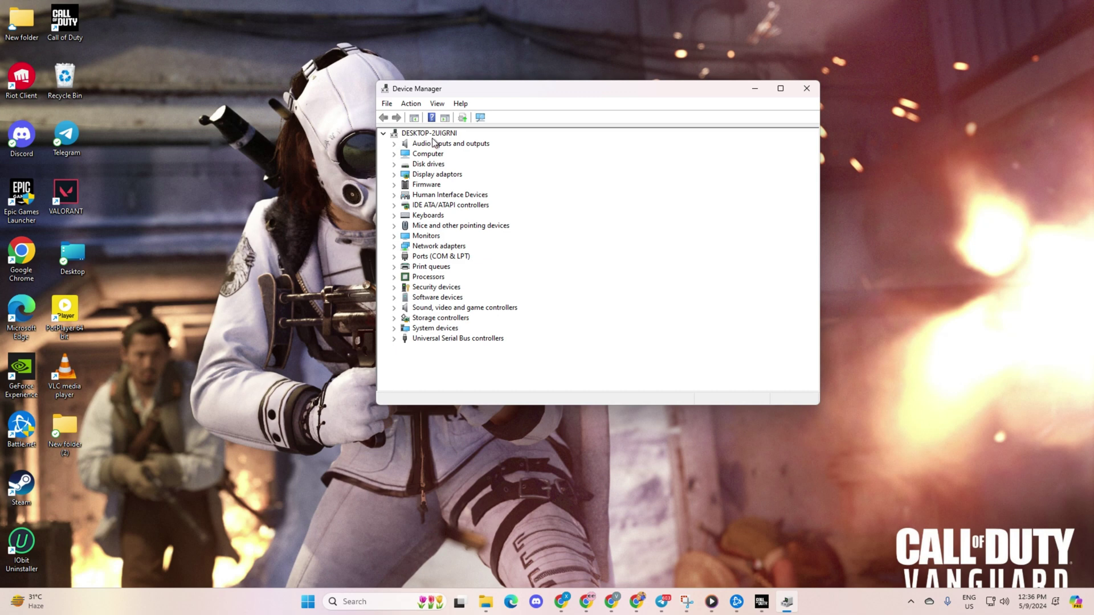
double_click(434, 144)
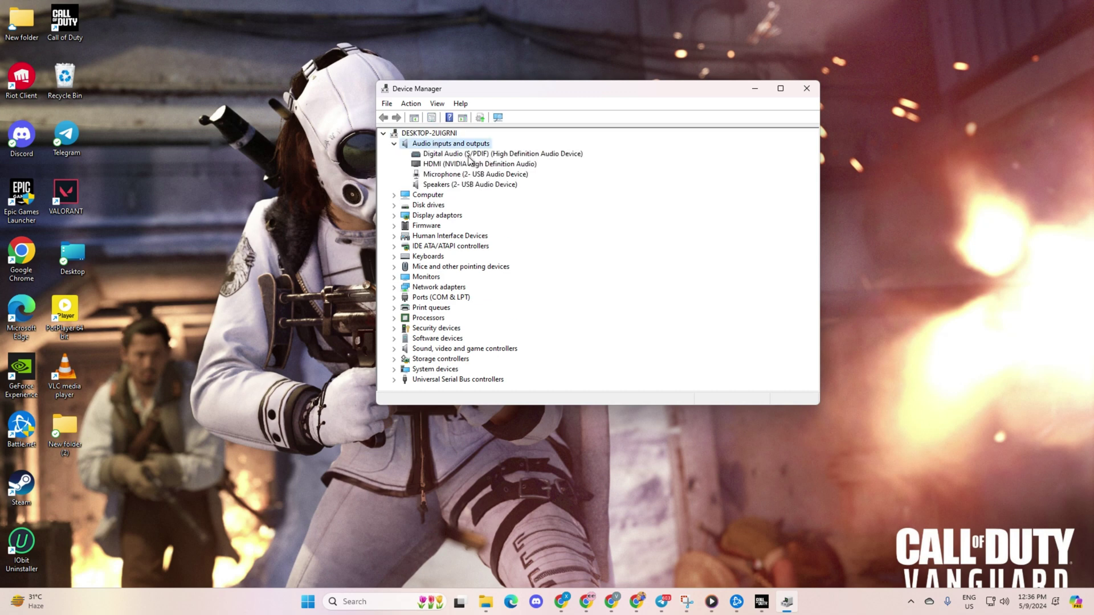
left_click(448, 157)
right_click(448, 158)
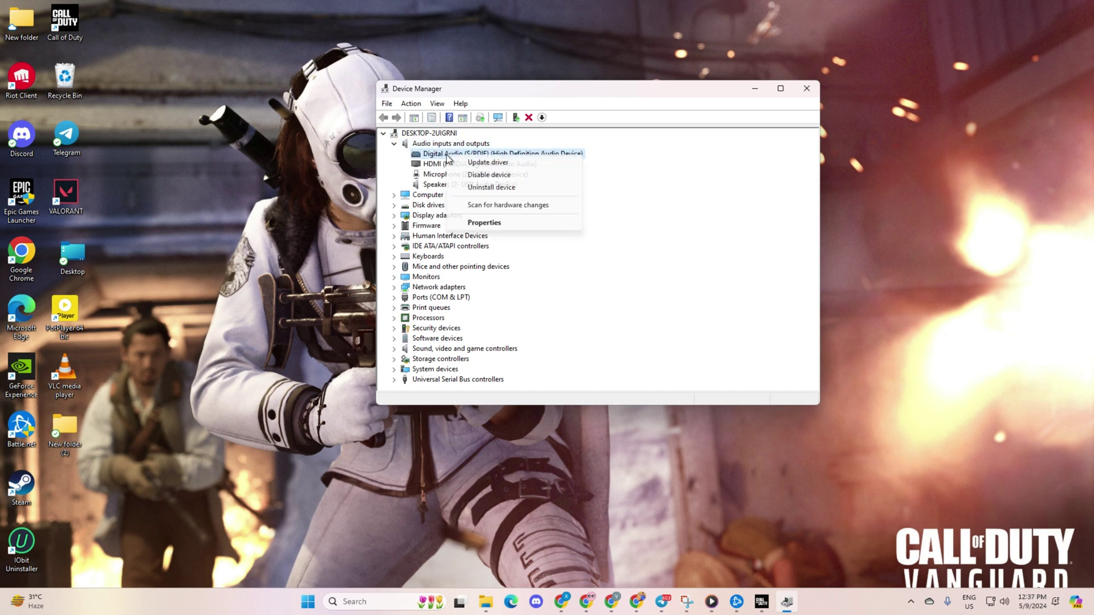
left_click(491, 163)
left_click(514, 207)
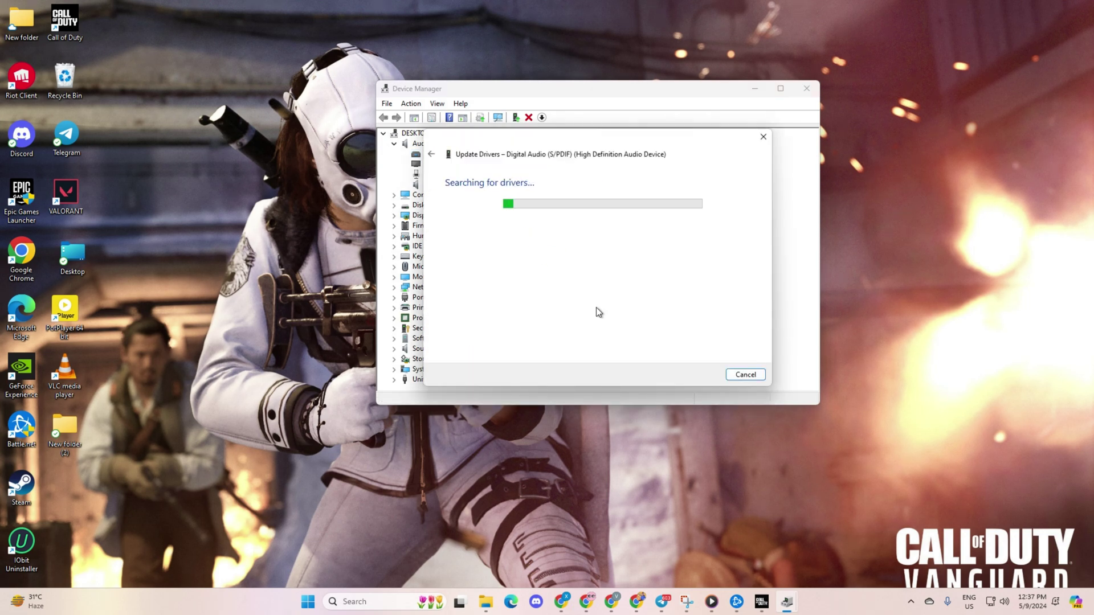
left_click(763, 374)
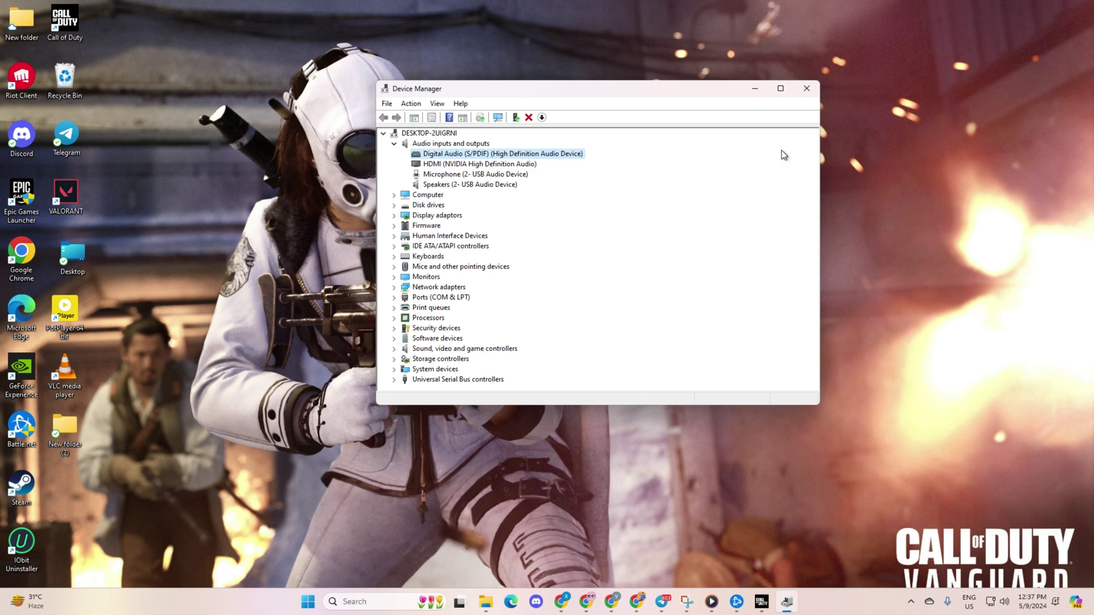
Close Device Manager and choose Restart from the Start menu's power options.
left_click(806, 89)
left_click(321, 602)
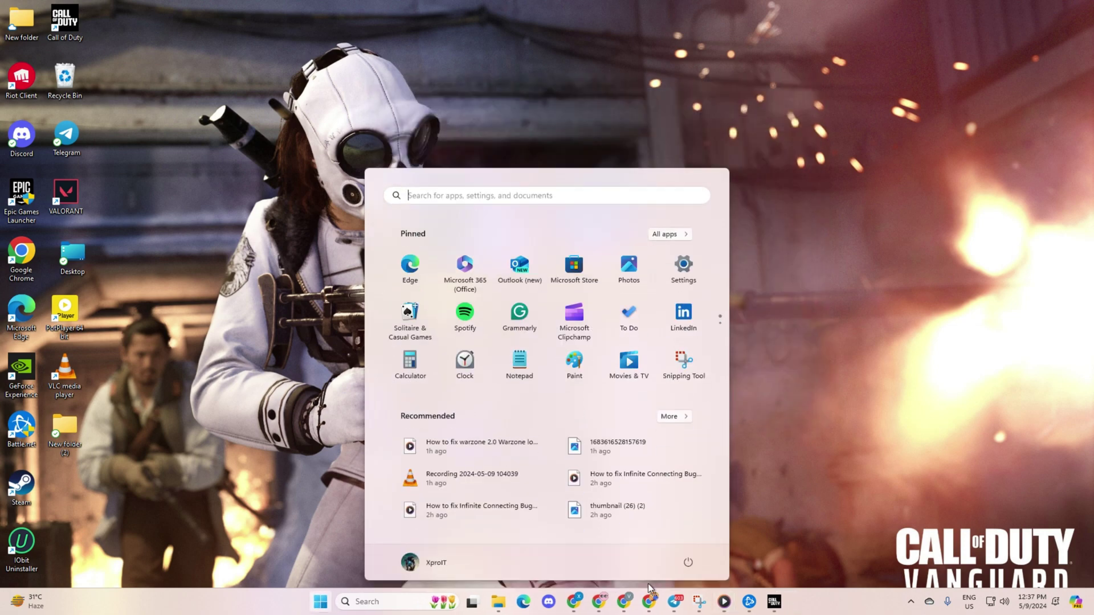
left_click(688, 563)
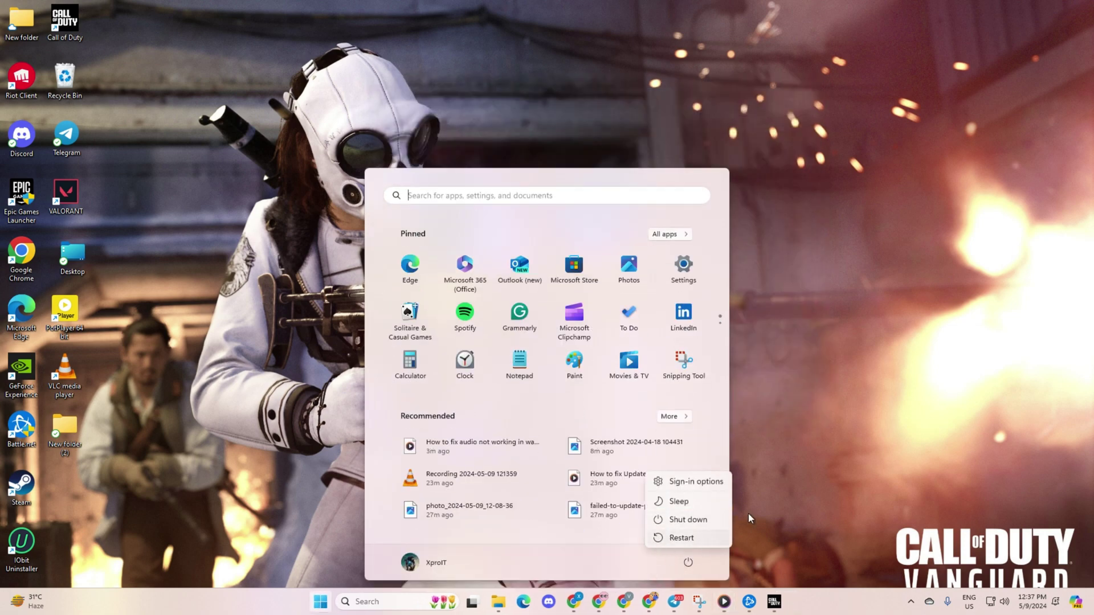
left_click(896, 370)
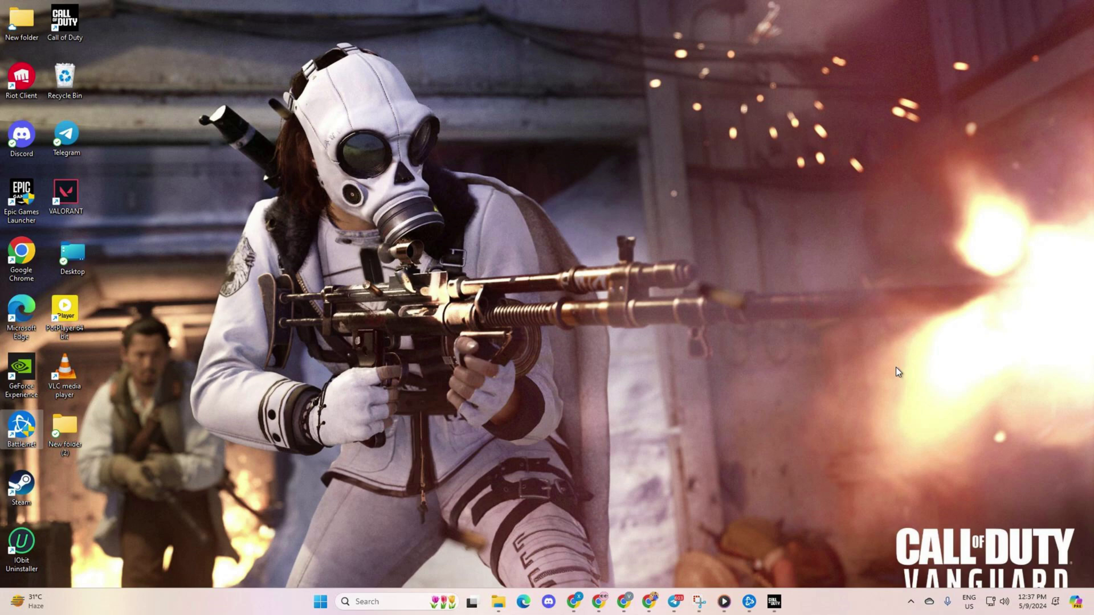